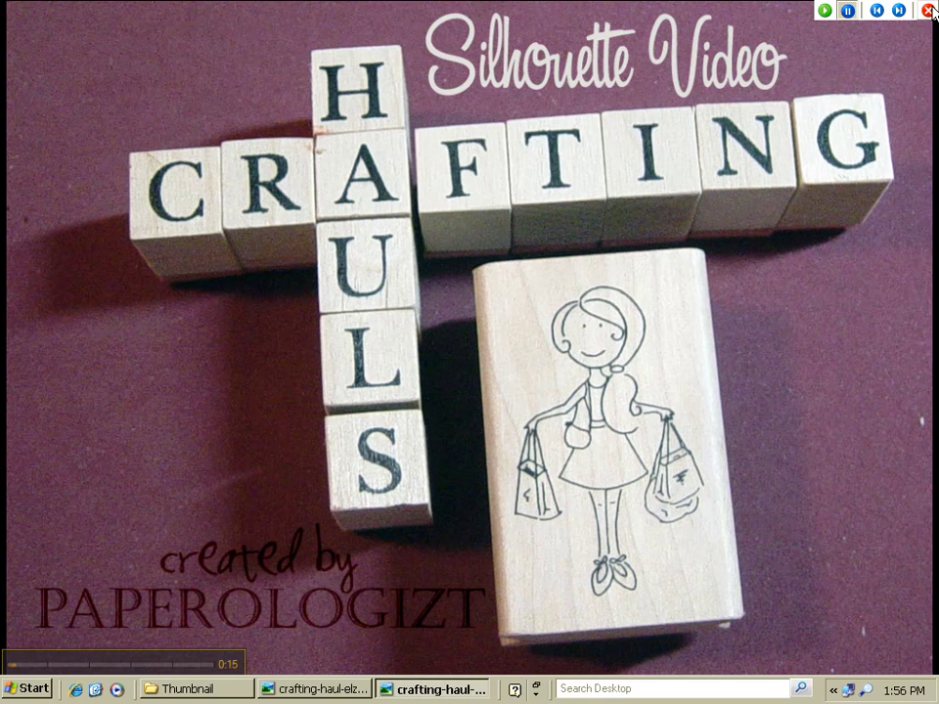
# Clear the picture viewer off the desktop and open the Program Files folder on Local Disk (C:)
pyautogui.click(927, 11)
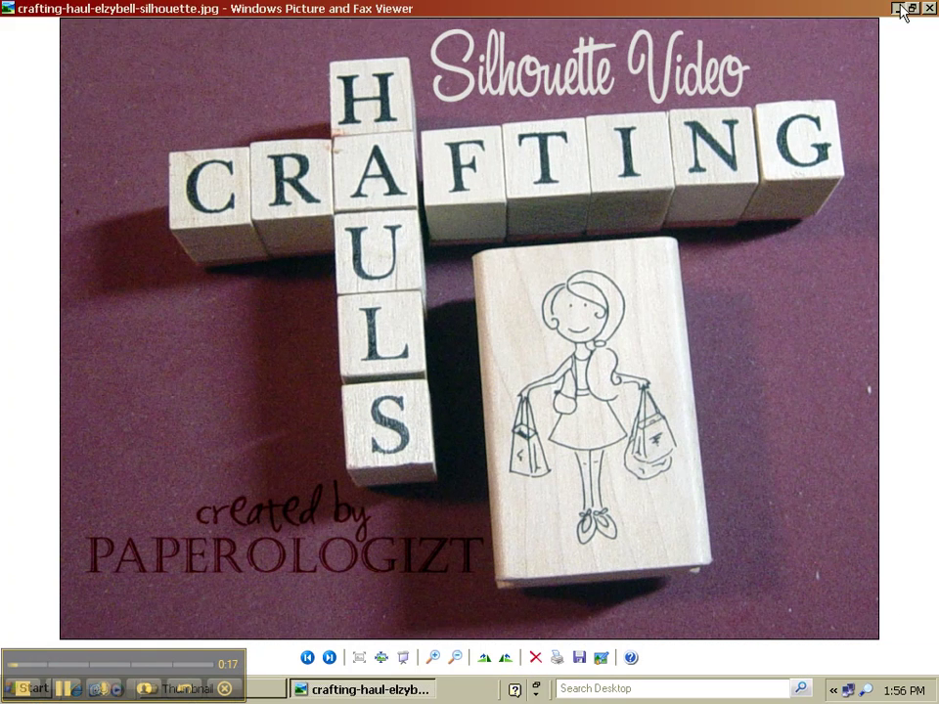
pyautogui.click(898, 8)
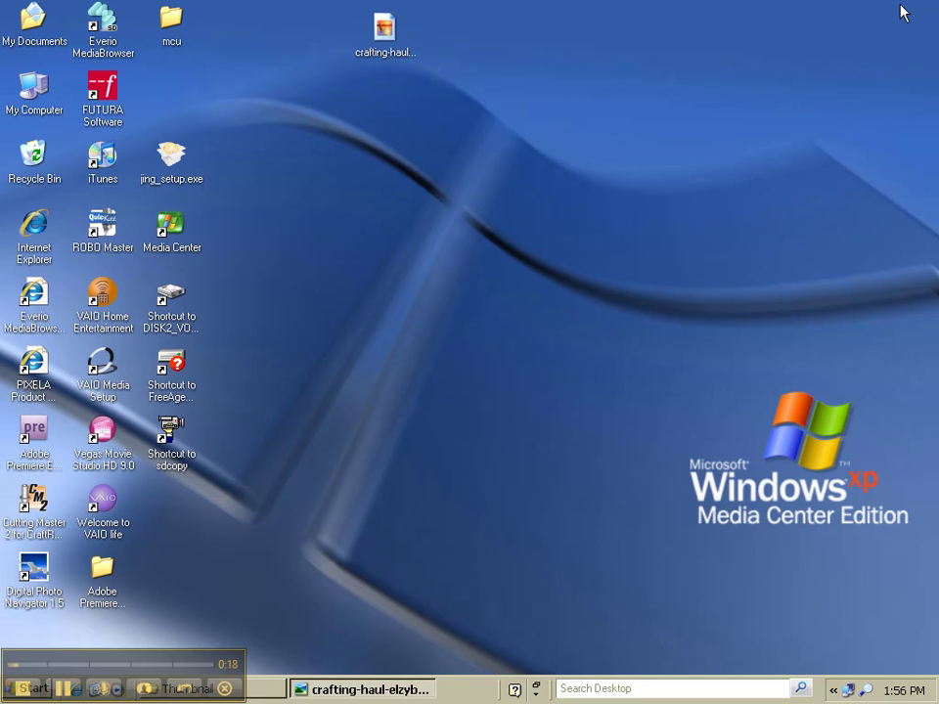
pyautogui.doubleClick(39, 90)
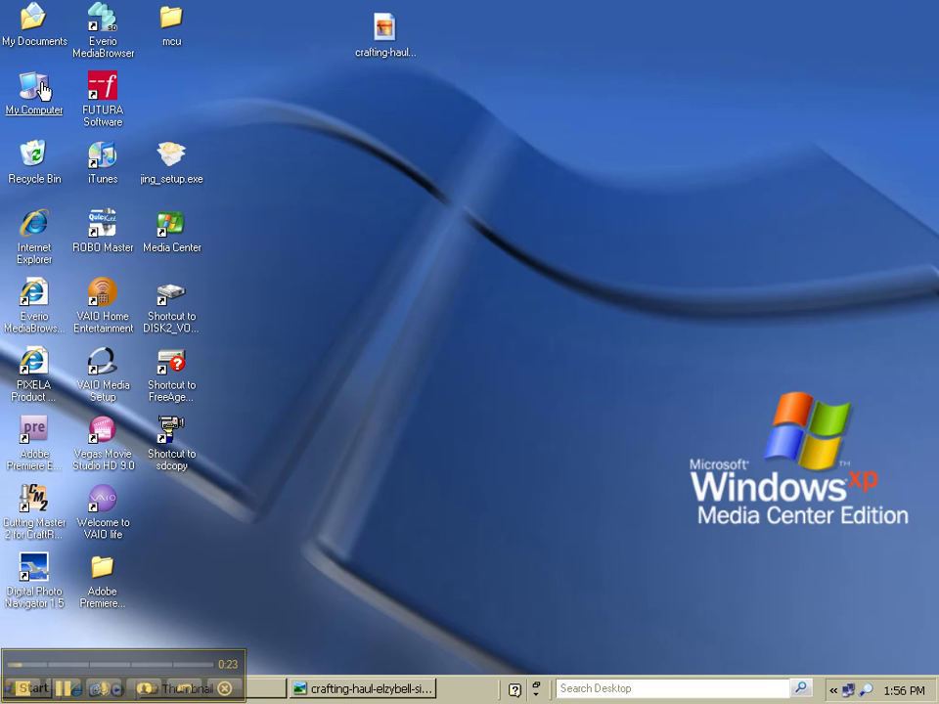
pyautogui.click(303, 323)
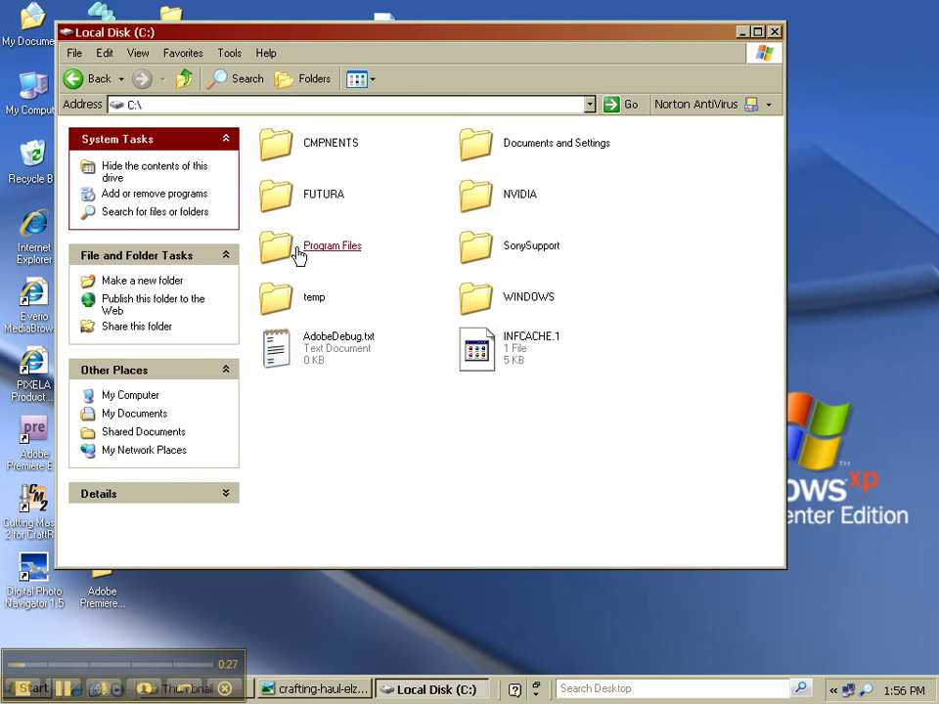
pyautogui.doubleClick(283, 253)
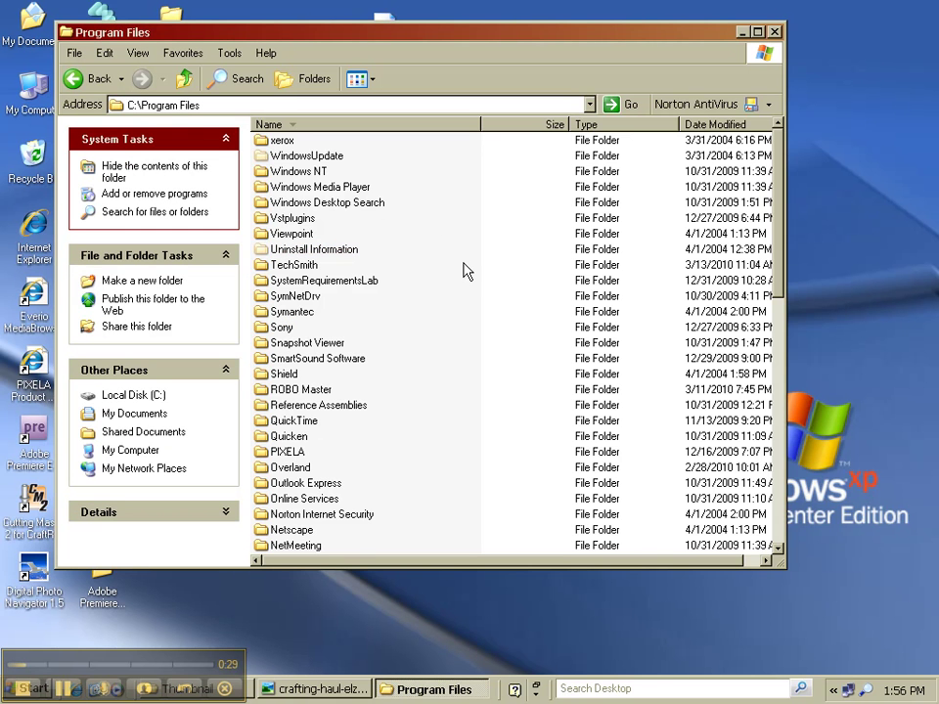
# List the Program Files folders in descending name order and open the ROBO Master folder
pyautogui.click(297, 127)
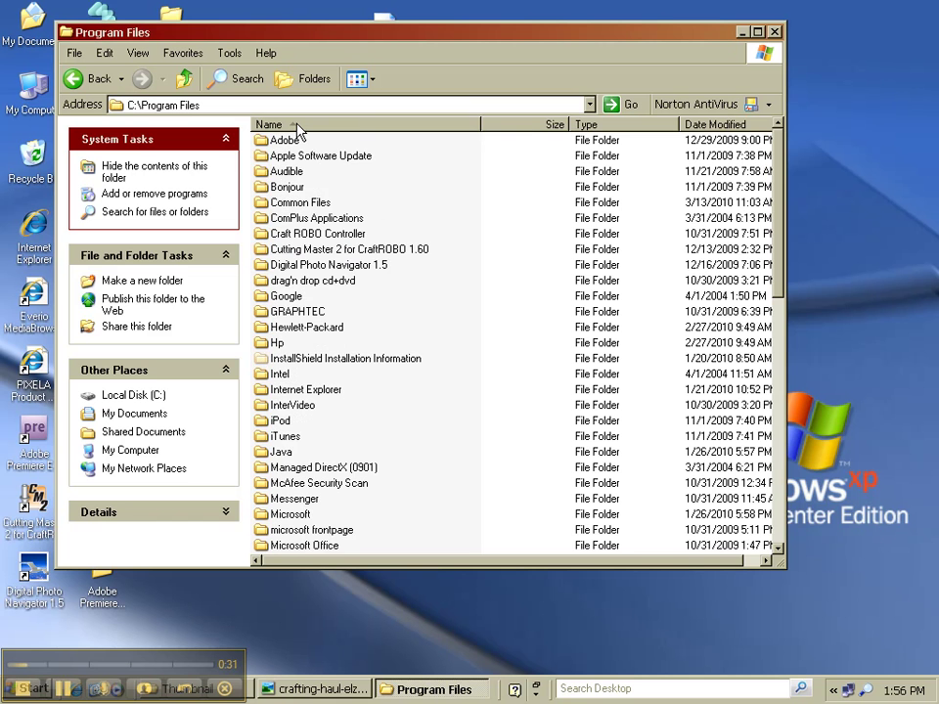
pyautogui.click(298, 127)
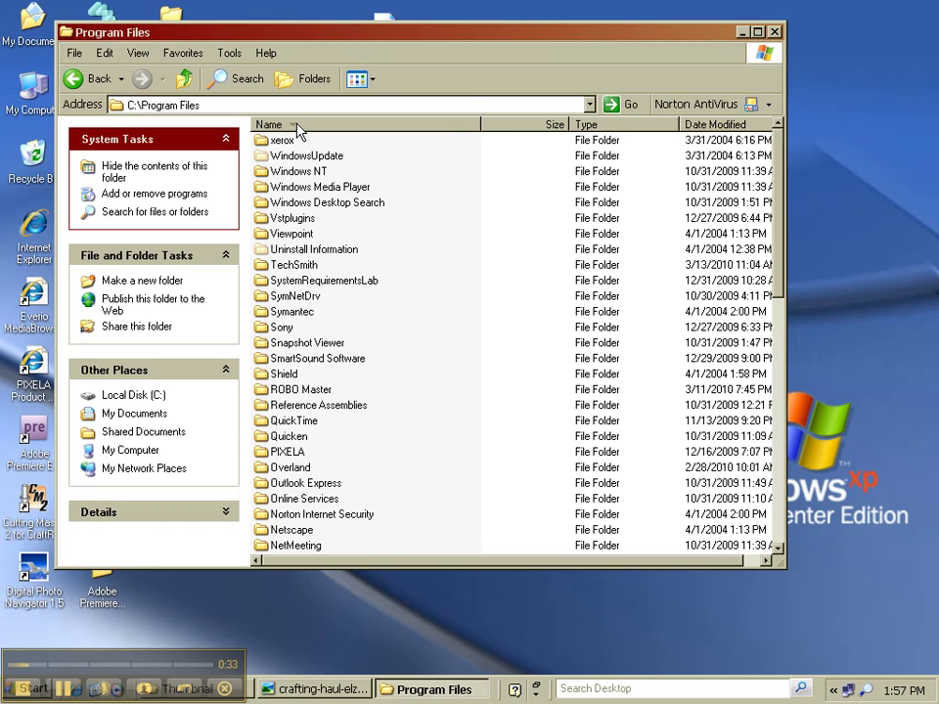
pyautogui.click(307, 394)
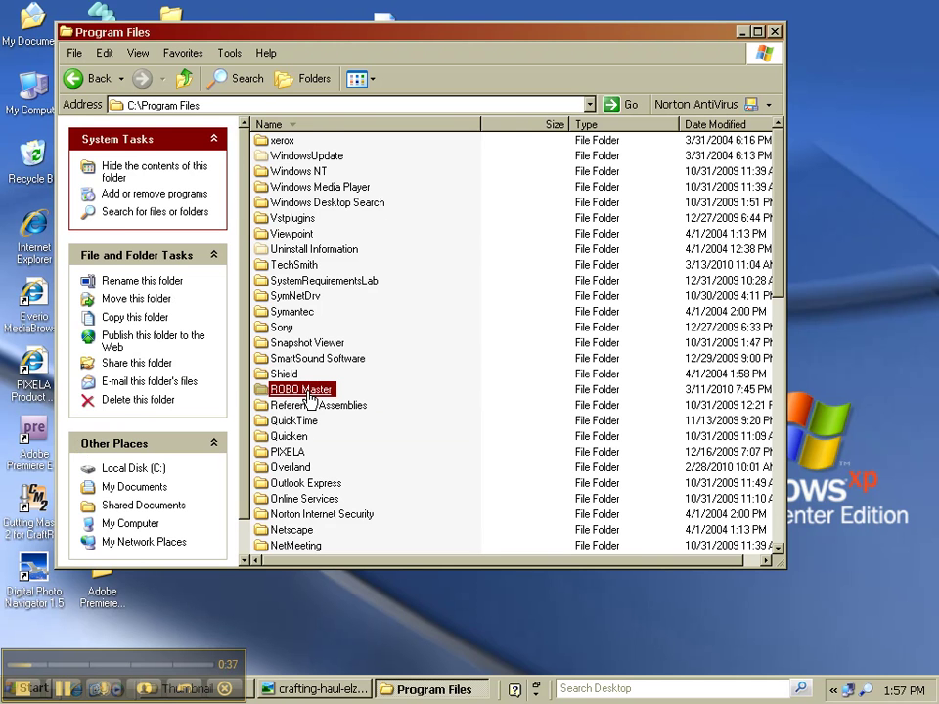
pyautogui.doubleClick(307, 393)
pyautogui.click(307, 392)
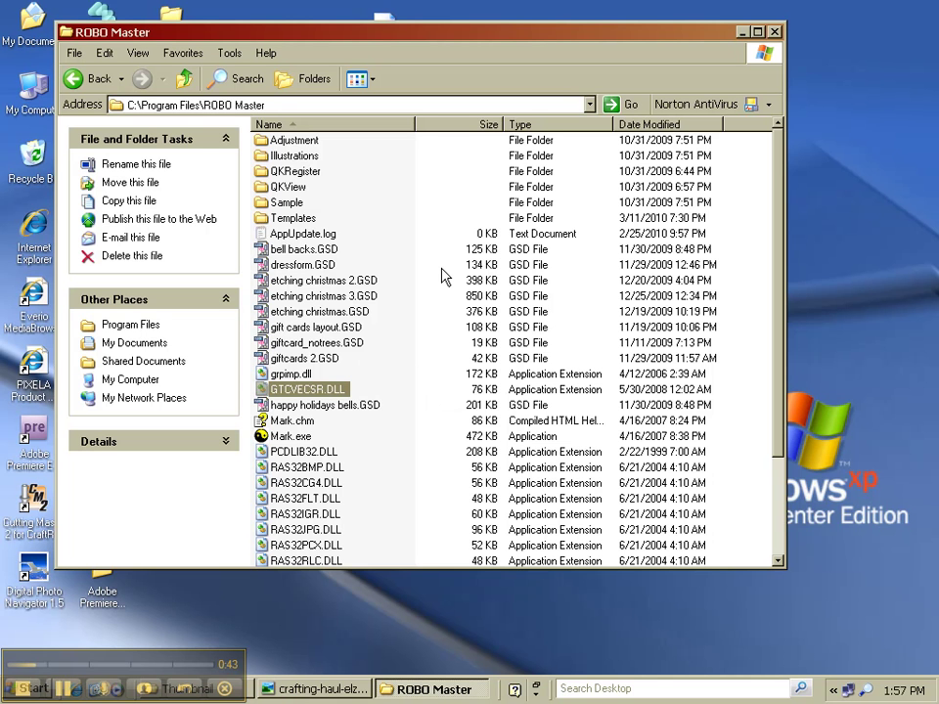
# Open the Thumbnail folder inside QKView and maximize its window
pyautogui.click(282, 192)
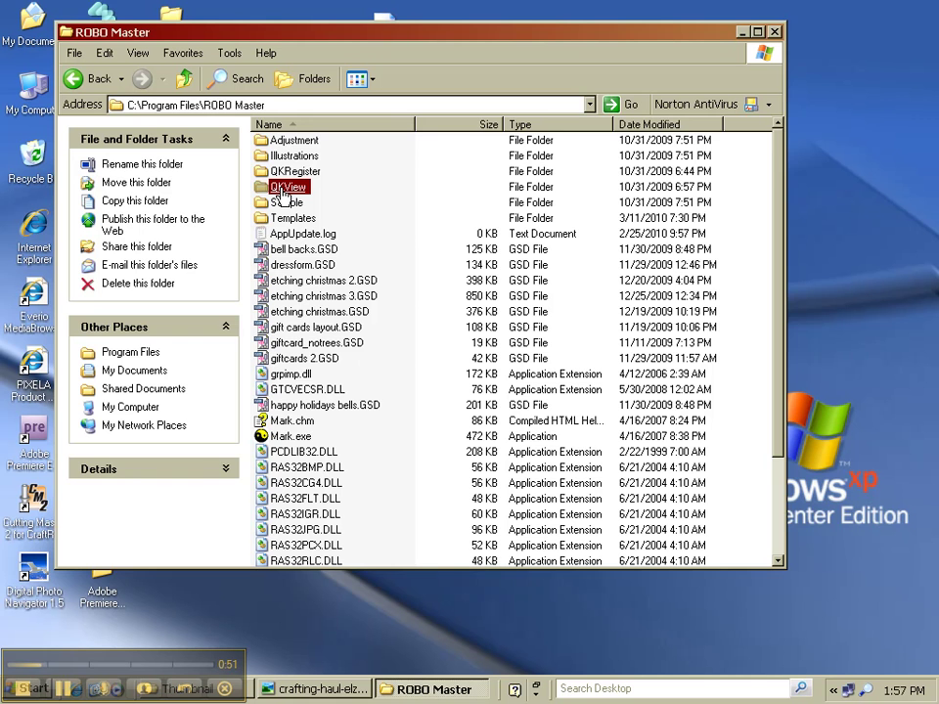
pyautogui.doubleClick(282, 192)
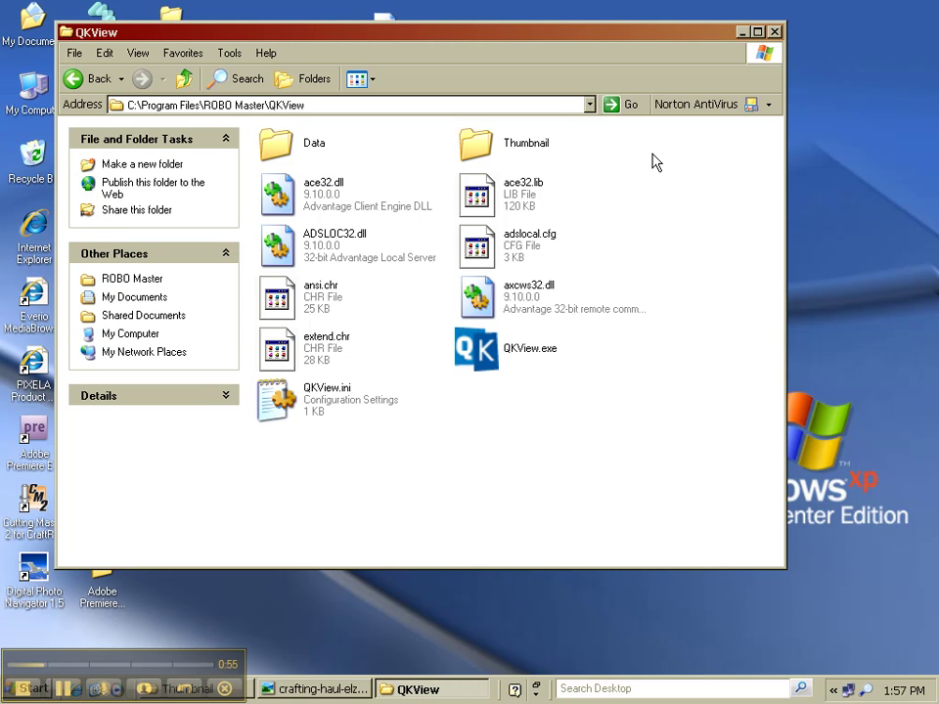
pyautogui.doubleClick(479, 145)
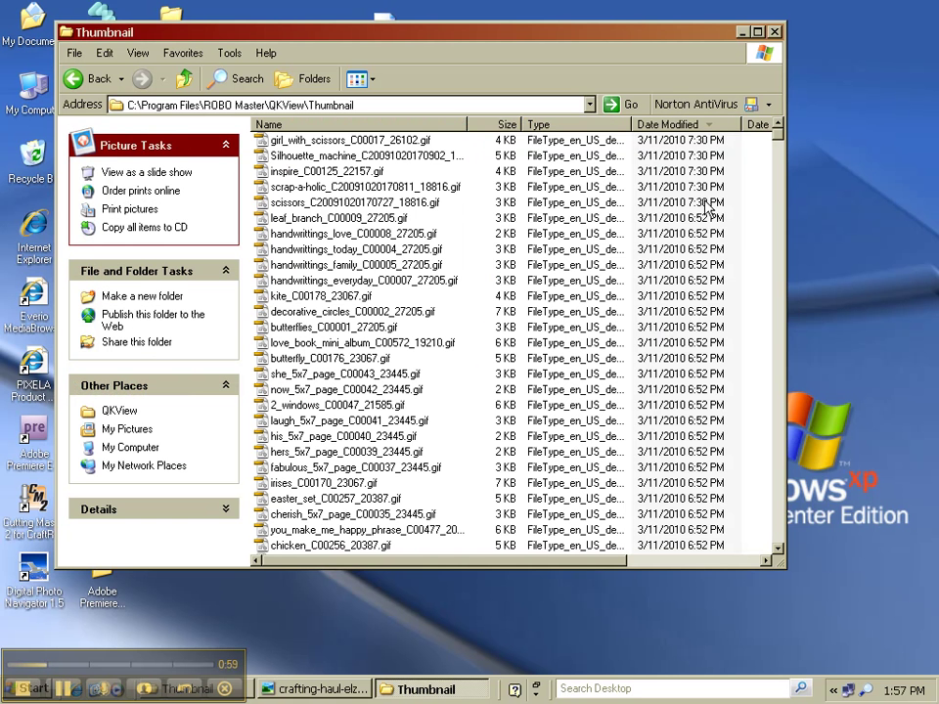
pyautogui.click(757, 31)
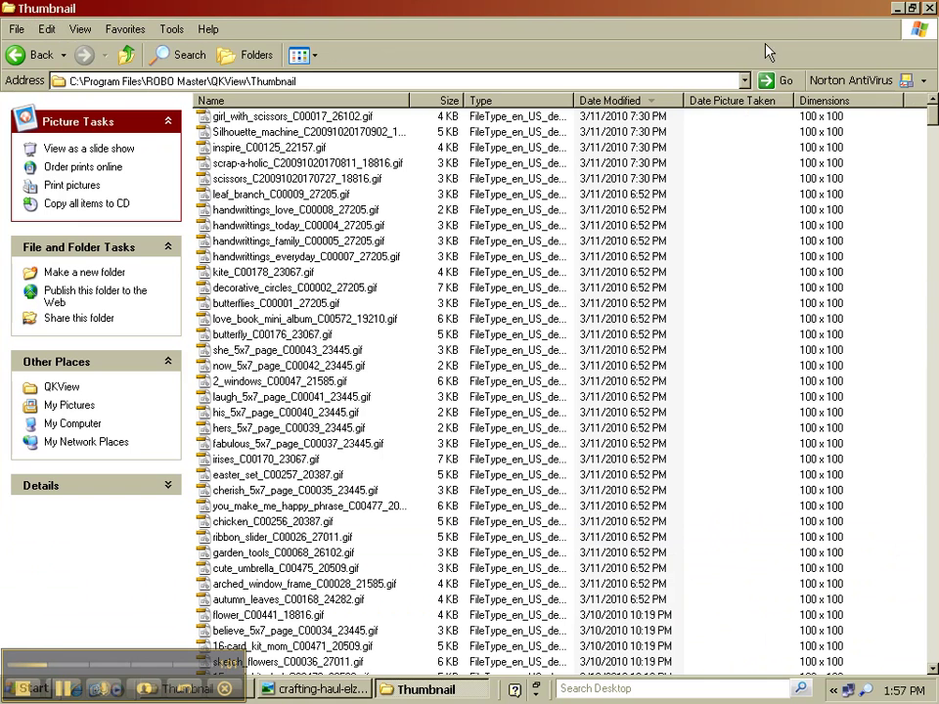
# Sort the Thumbnail folder's files by name and show them in Thumbnails view from the beginning of the list
pyautogui.click(224, 102)
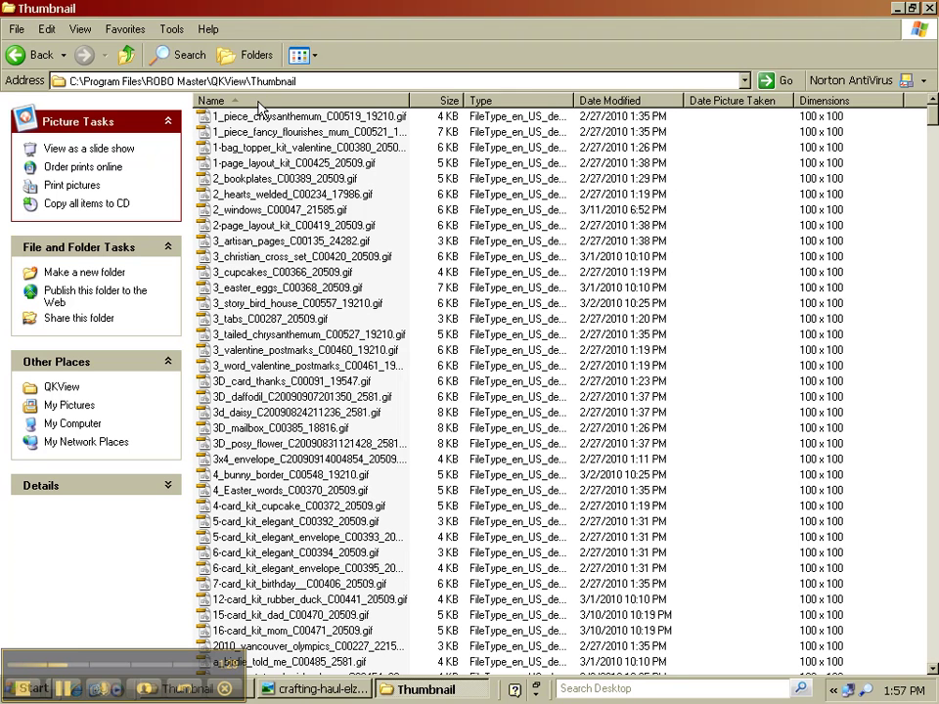
pyautogui.click(314, 56)
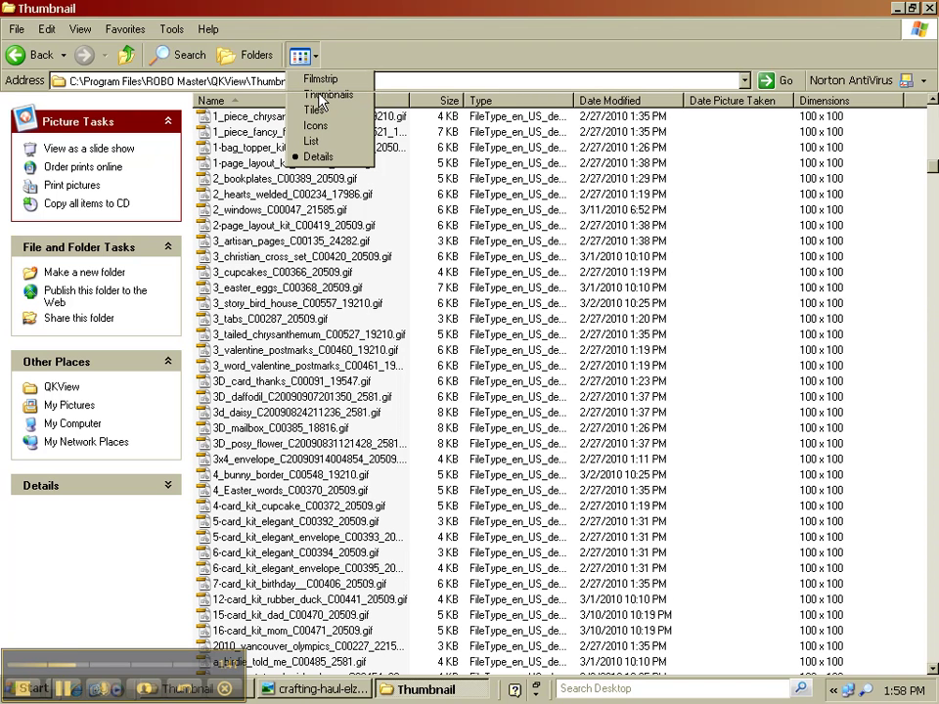
pyautogui.click(320, 95)
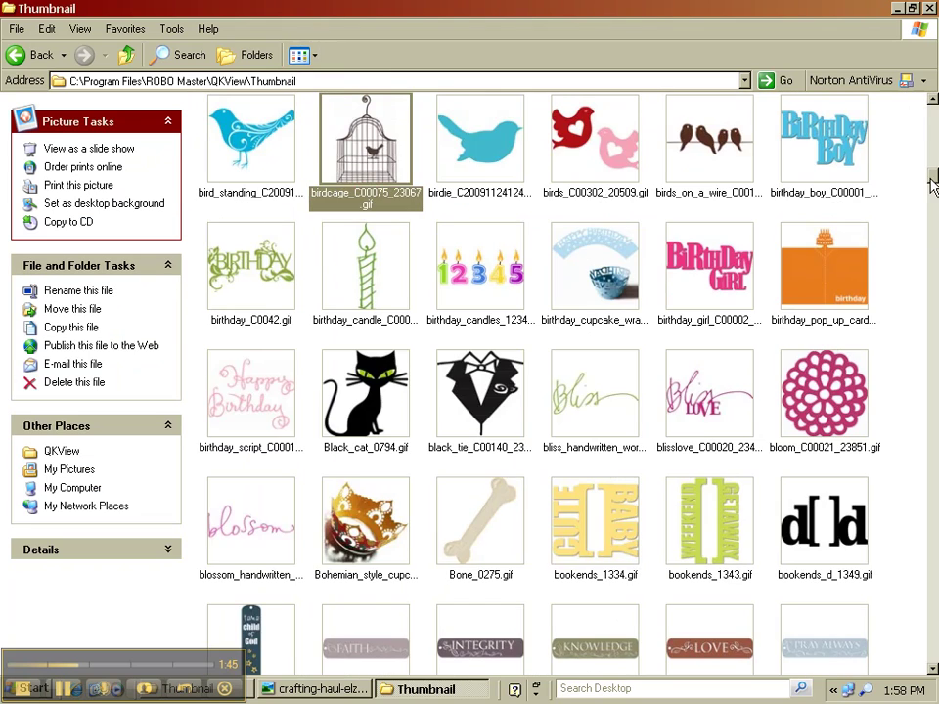
pyautogui.scroll(3, 934, 166)
pyautogui.moveTo(935, 167); pyautogui.dragTo(936, 95)
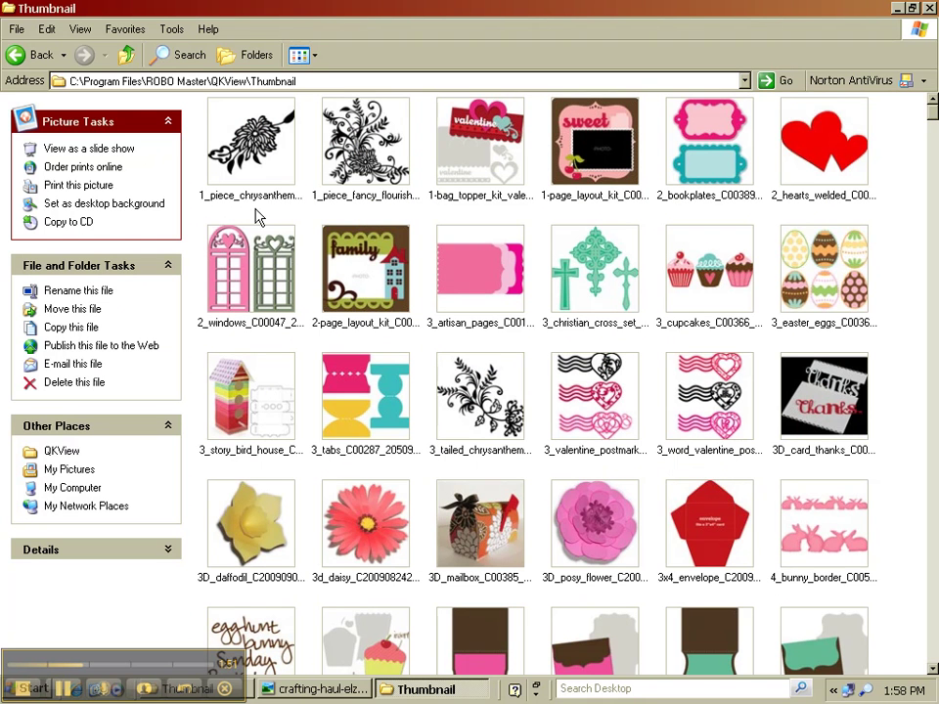
# Check the file properties of the 1_piece_chrysanthemum picture and close them
pyautogui.rightClick(270, 174)
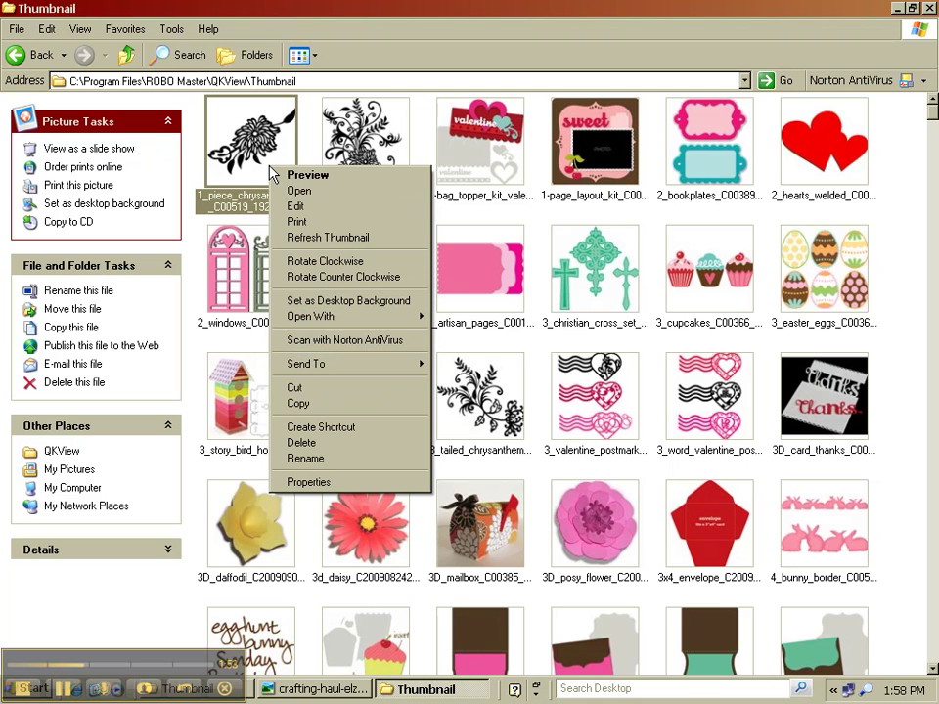
pyautogui.click(308, 481)
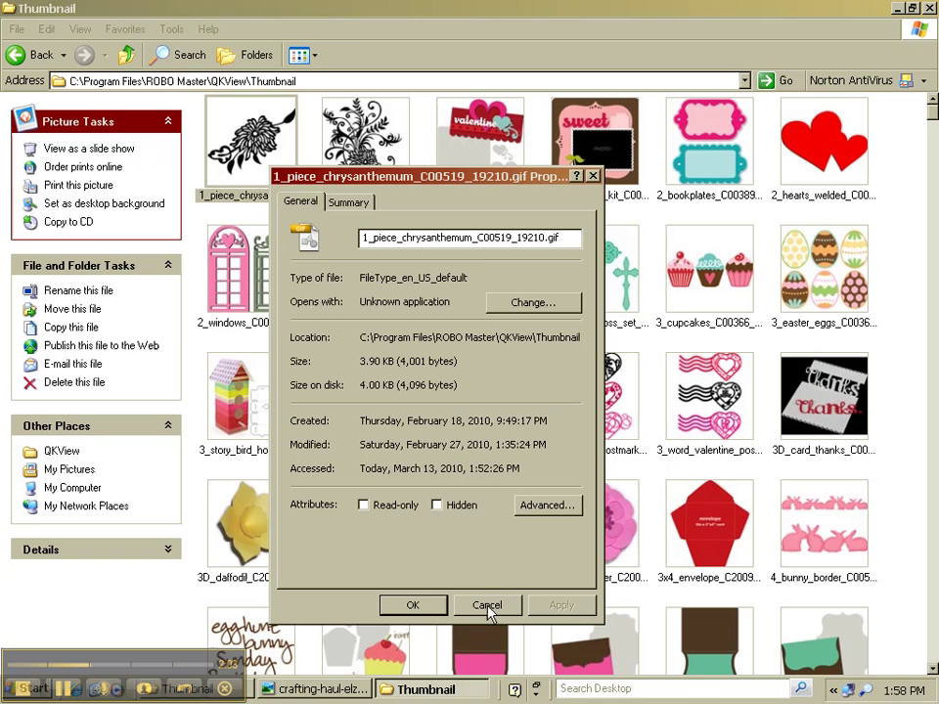
pyautogui.click(415, 607)
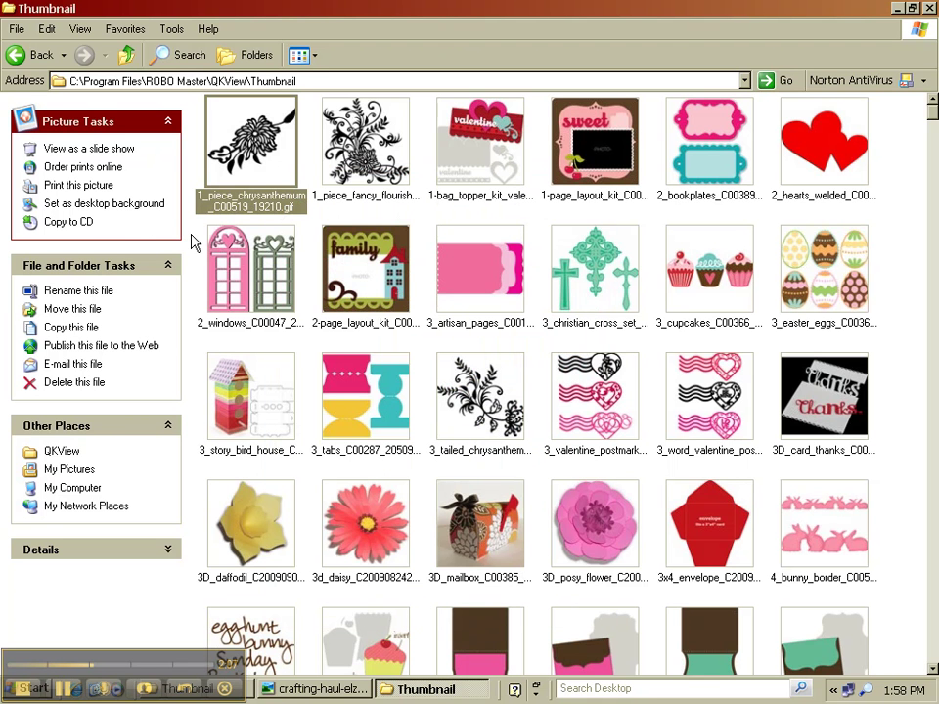
# Select all pictures in the folder and start the Photo Printing Wizard with every picture included
pyautogui.click(309, 235)
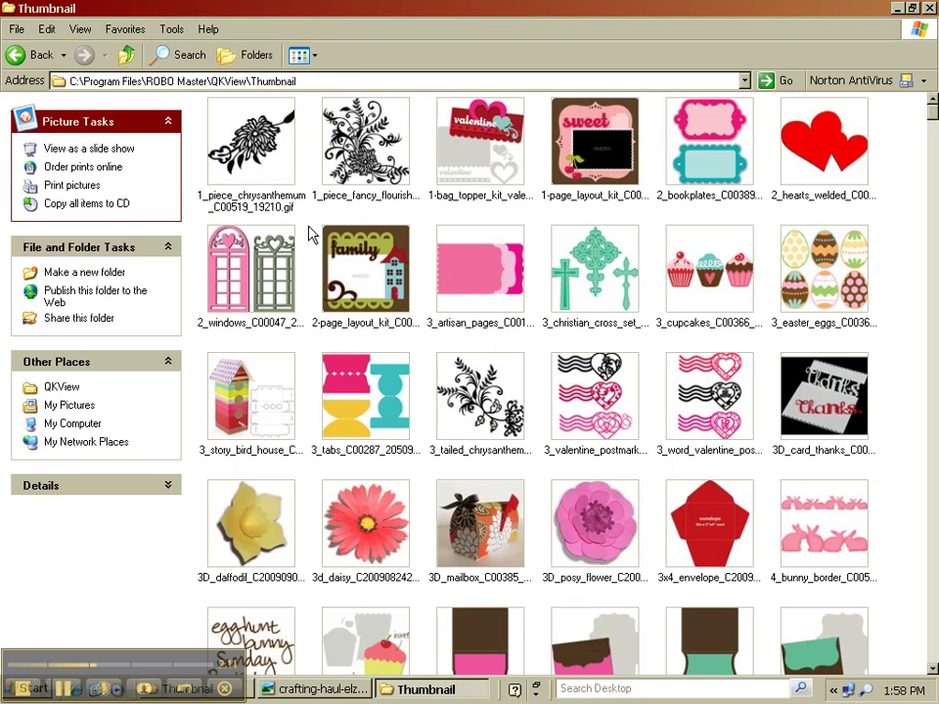
pyautogui.hotkey('ctrl', 'a')
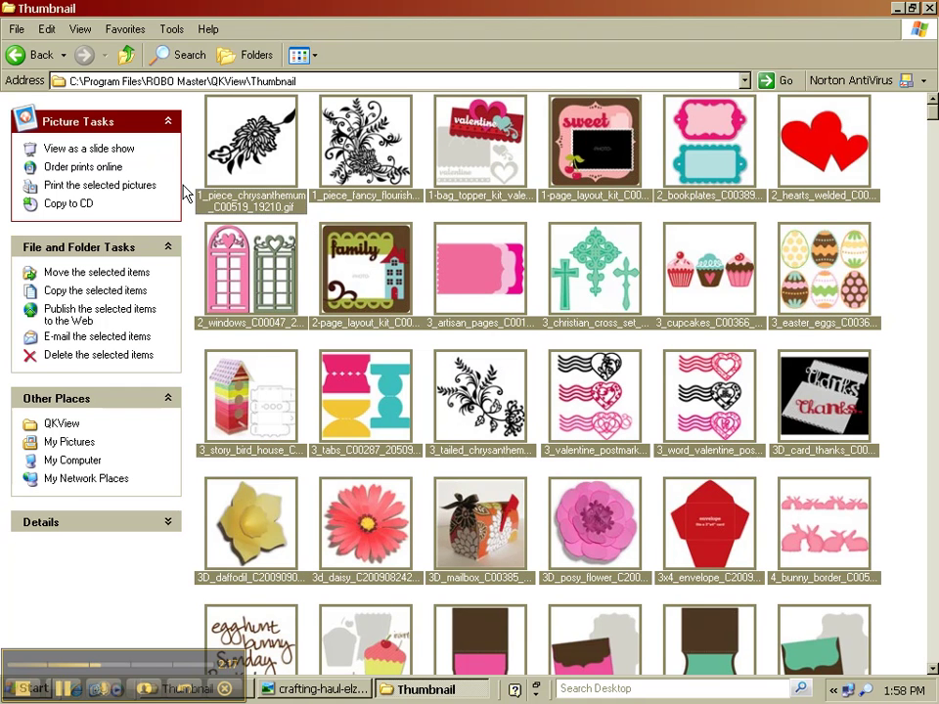
pyautogui.click(98, 186)
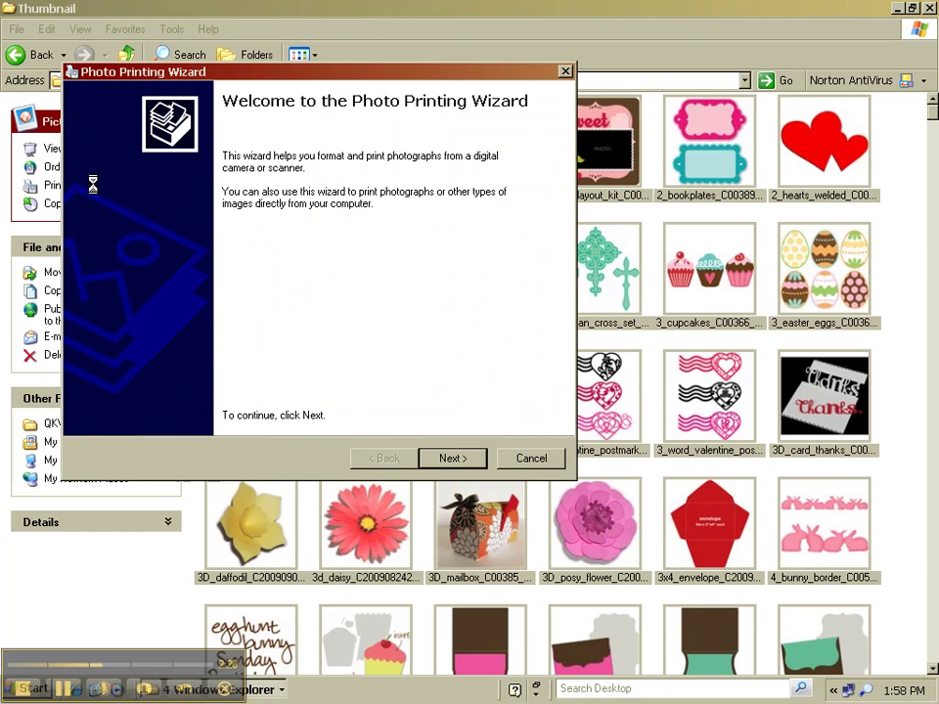
pyautogui.click(452, 459)
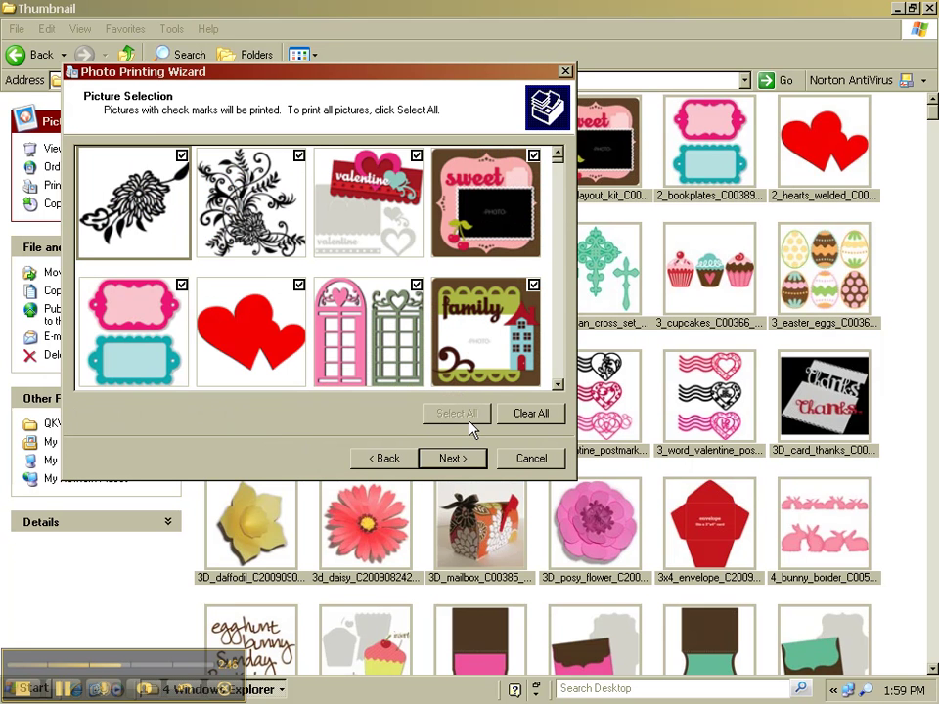
pyautogui.click(534, 156)
pyautogui.click(457, 413)
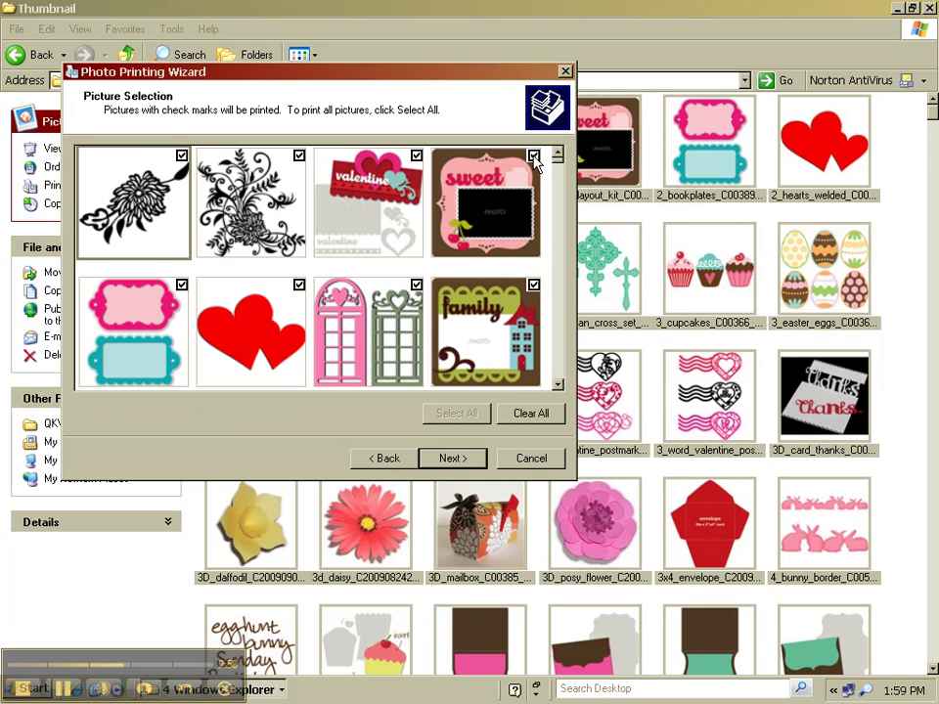
pyautogui.click(471, 459)
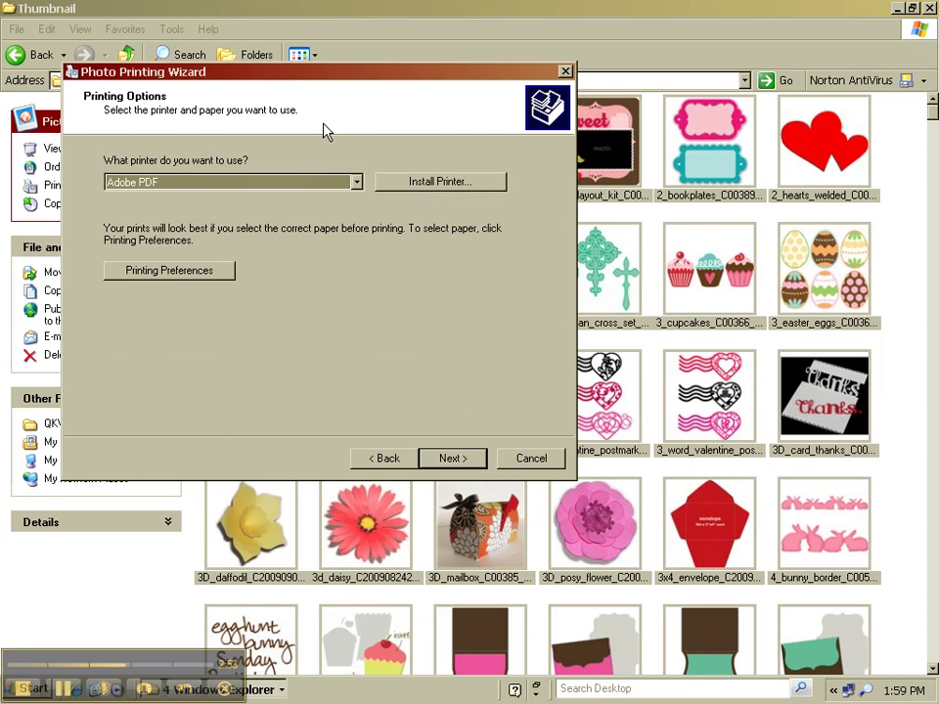
# Choose Adobe PDF as the printer for the pictures and proceed to the layout selection
pyautogui.click(357, 182)
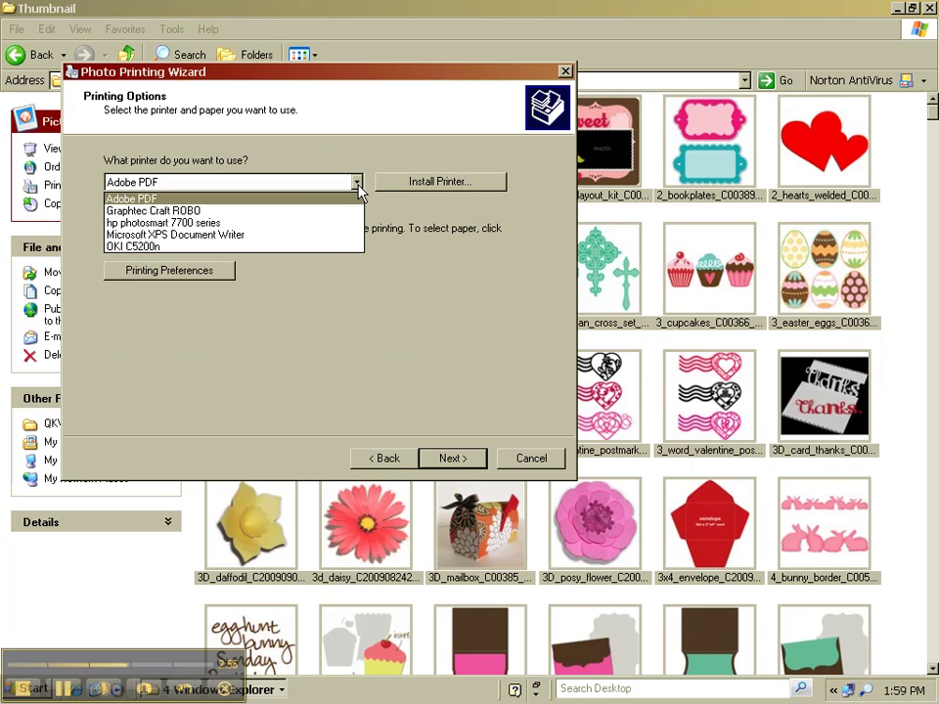
pyautogui.click(232, 202)
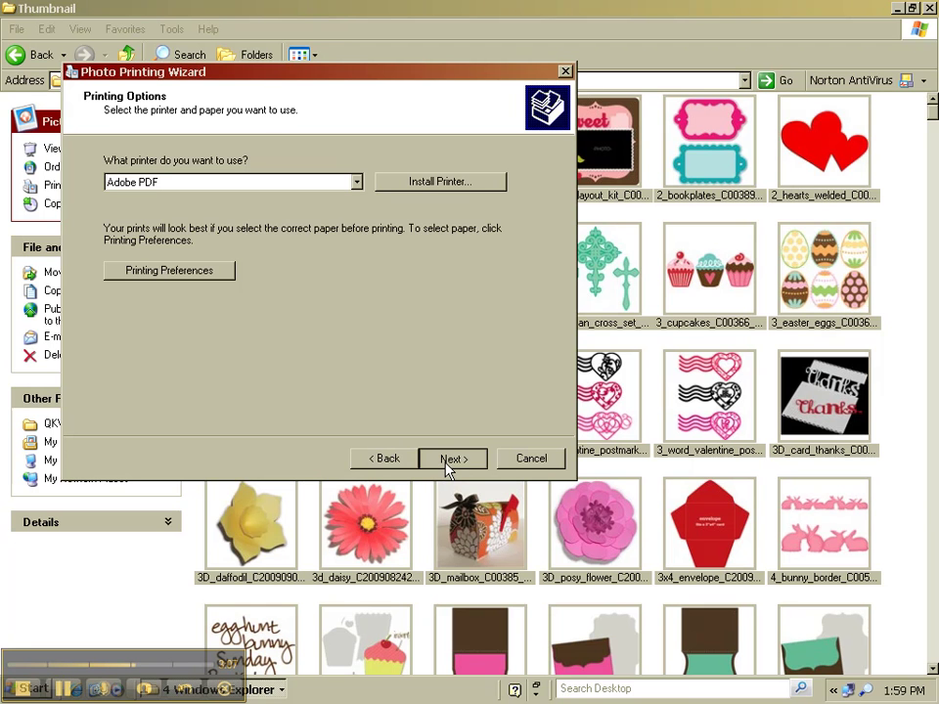
pyautogui.click(446, 464)
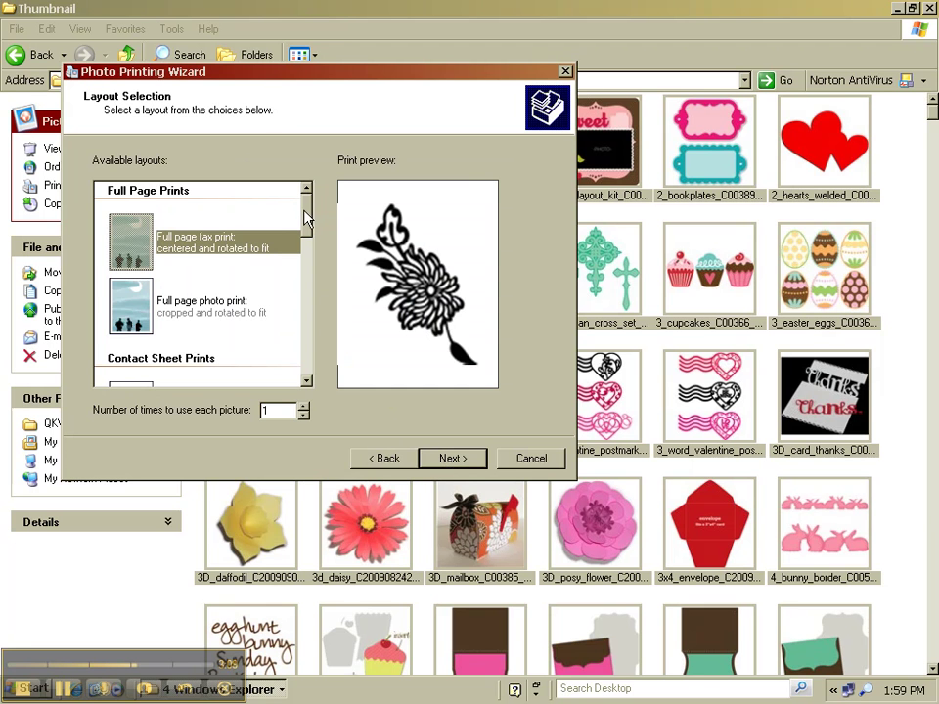
# Choose the contact sheet layout with 35 prints per page and send the pictures to the printer
pyautogui.scroll(-1, 306, 257)
pyautogui.scroll(-3, 309, 262)
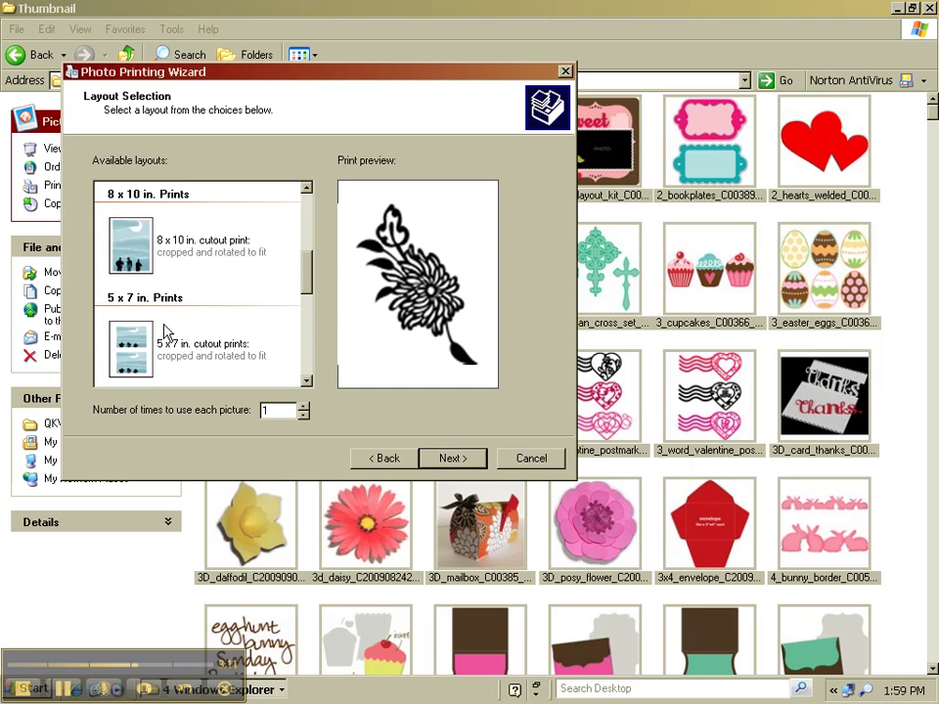
pyautogui.click(306, 188)
pyautogui.click(306, 188)
pyautogui.scroll(1, 155, 275)
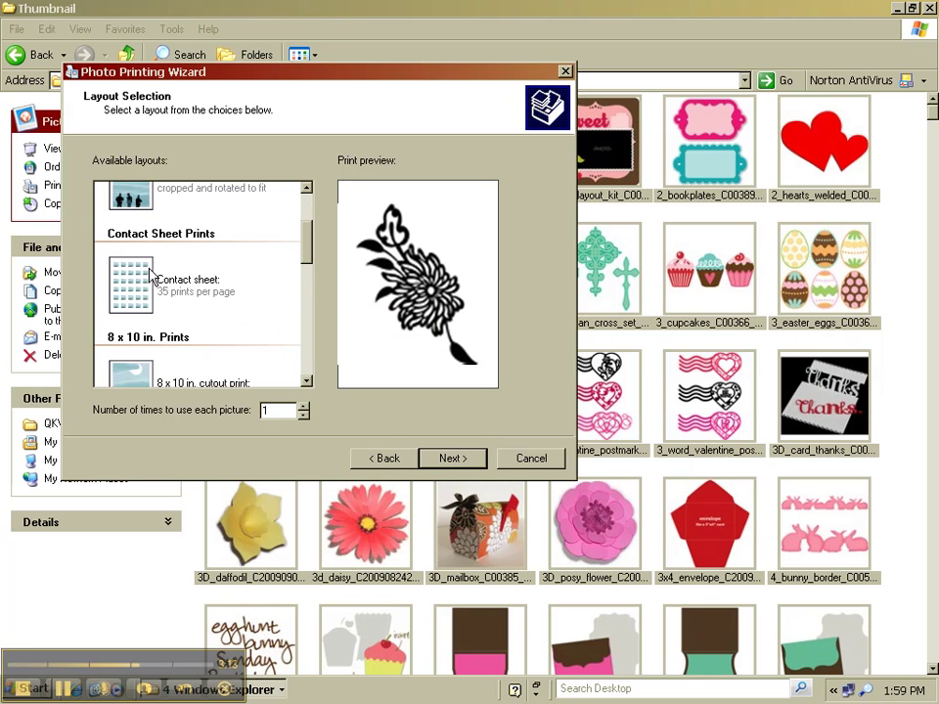
pyautogui.click(152, 284)
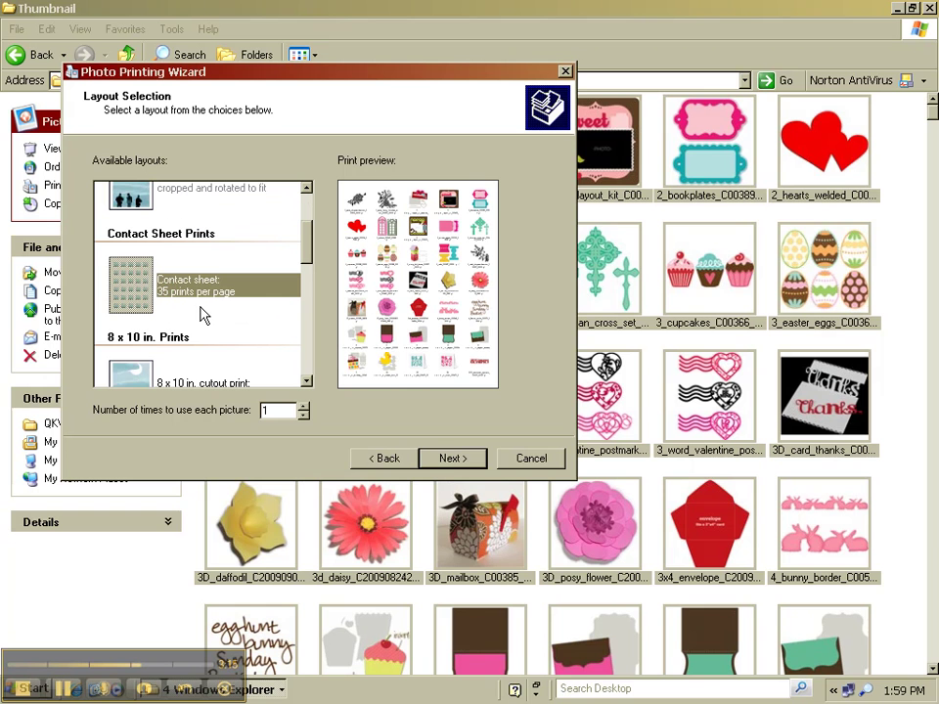
pyautogui.click(453, 460)
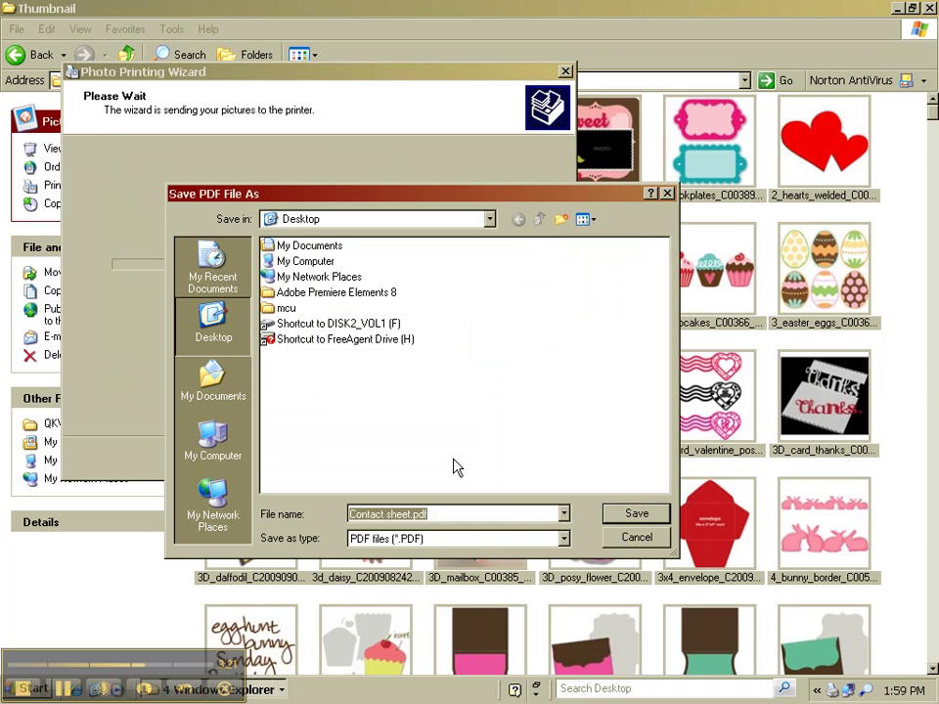
# Save the PDF on the Desktop as Contact sheet 031310.pdf
pyautogui.click(411, 513)
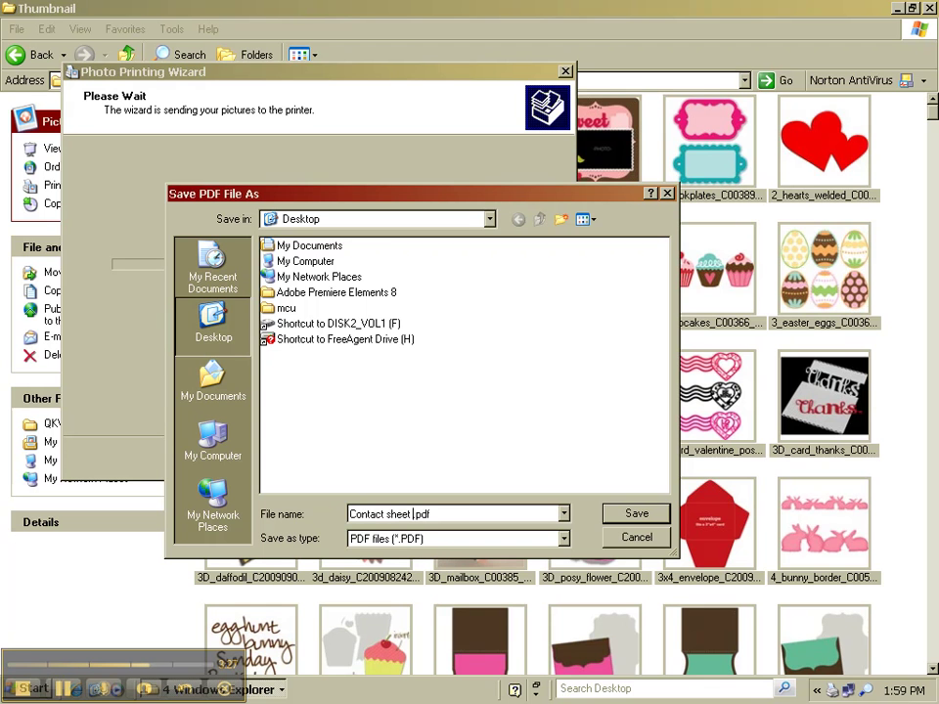
pyautogui.write('031310')
pyautogui.click(442, 559)
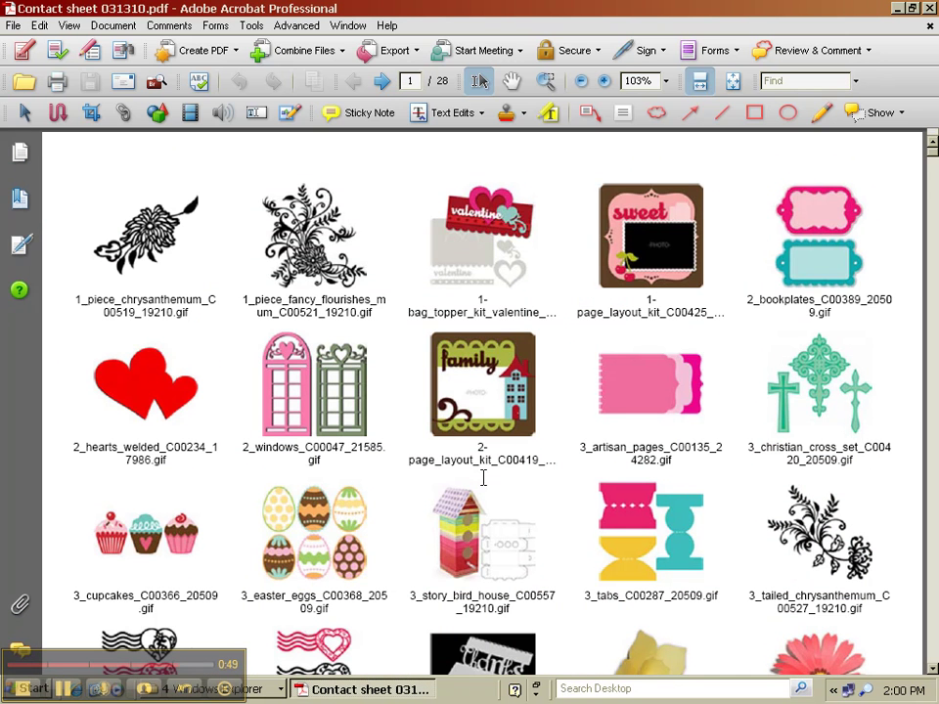
# Review the first five pages of the contact sheet PDF, then return to page 1 and examine its thumbnails and file names
pyautogui.click(383, 83)
pyautogui.click(382, 83)
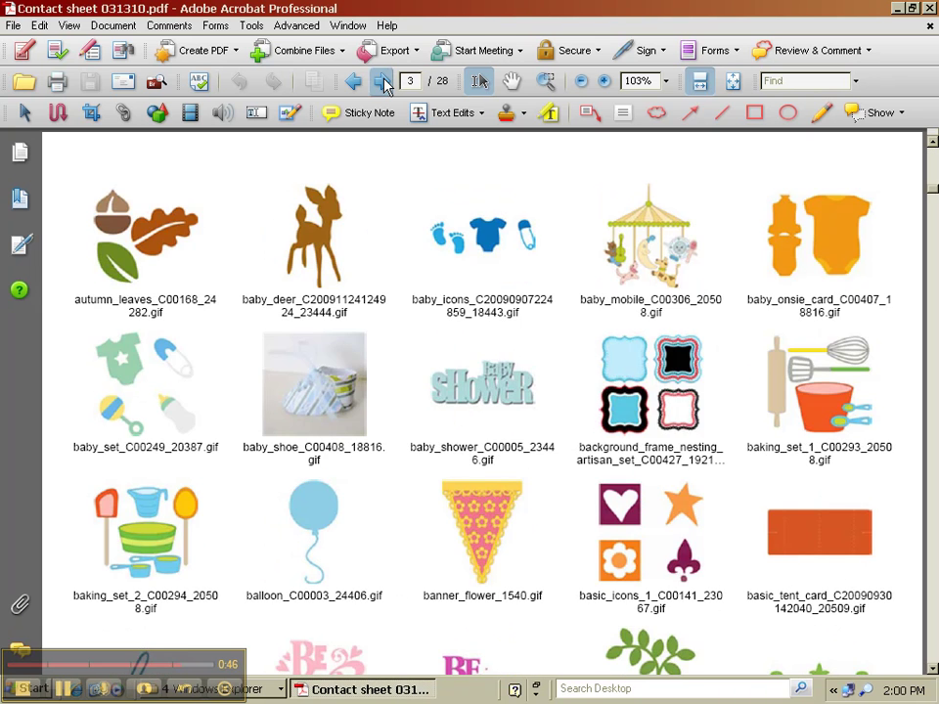
pyautogui.click(382, 82)
pyautogui.click(383, 82)
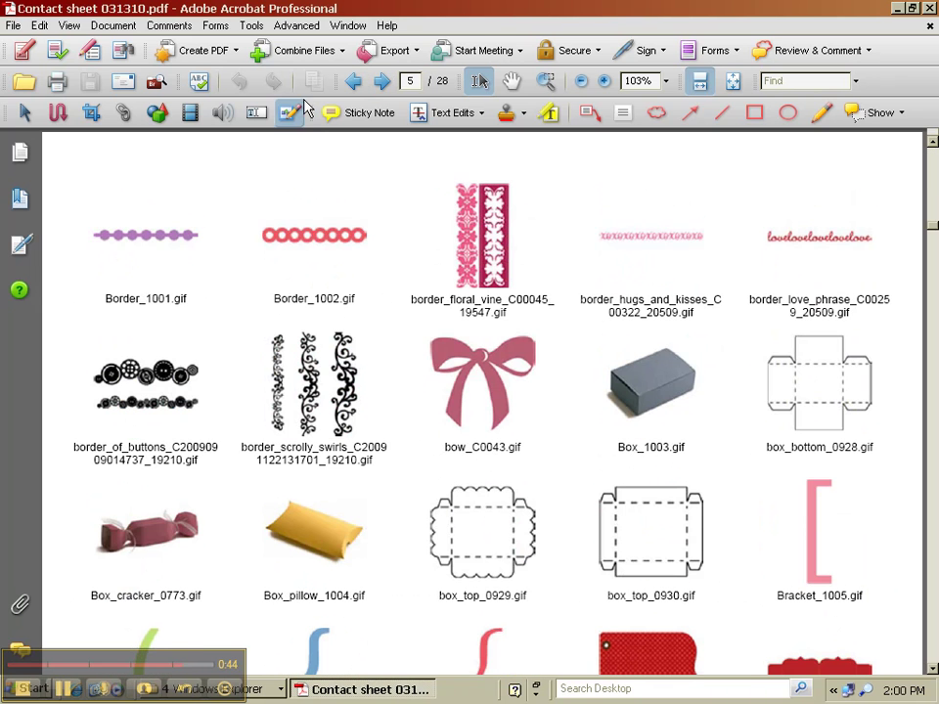
pyautogui.click(354, 82)
pyautogui.click(353, 82)
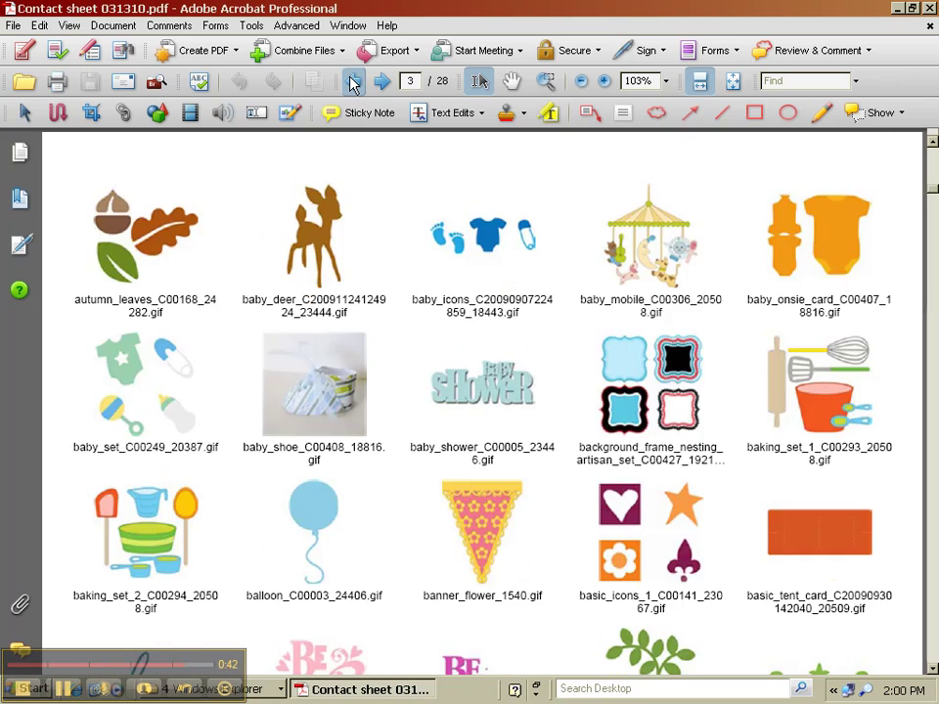
pyautogui.click(354, 83)
pyautogui.click(355, 84)
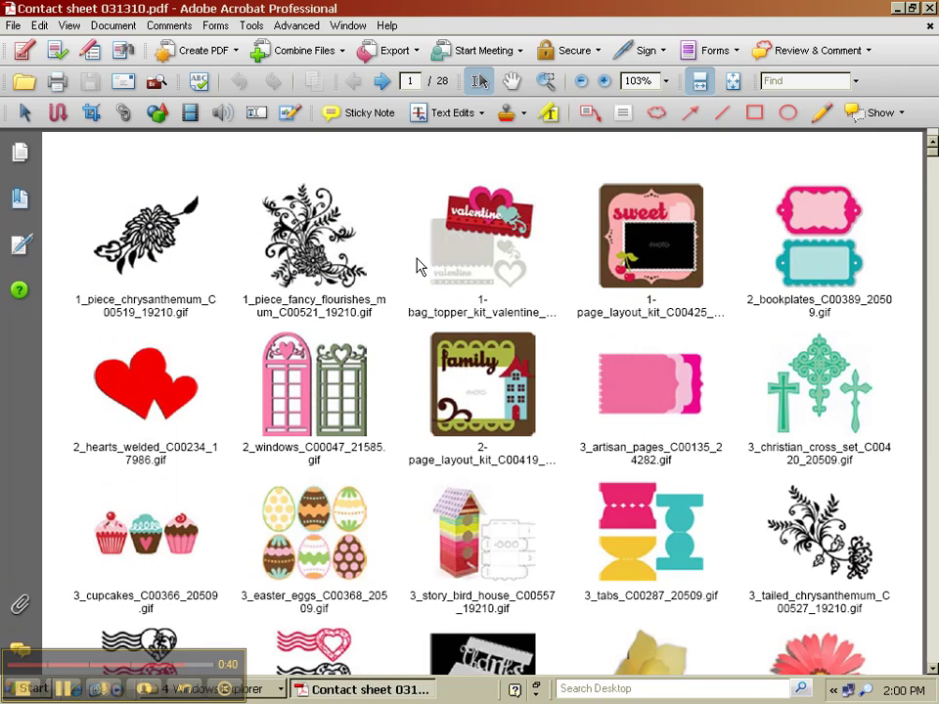
pyautogui.scroll(-10, 411, 273)
pyautogui.scroll(-4, 411, 273)
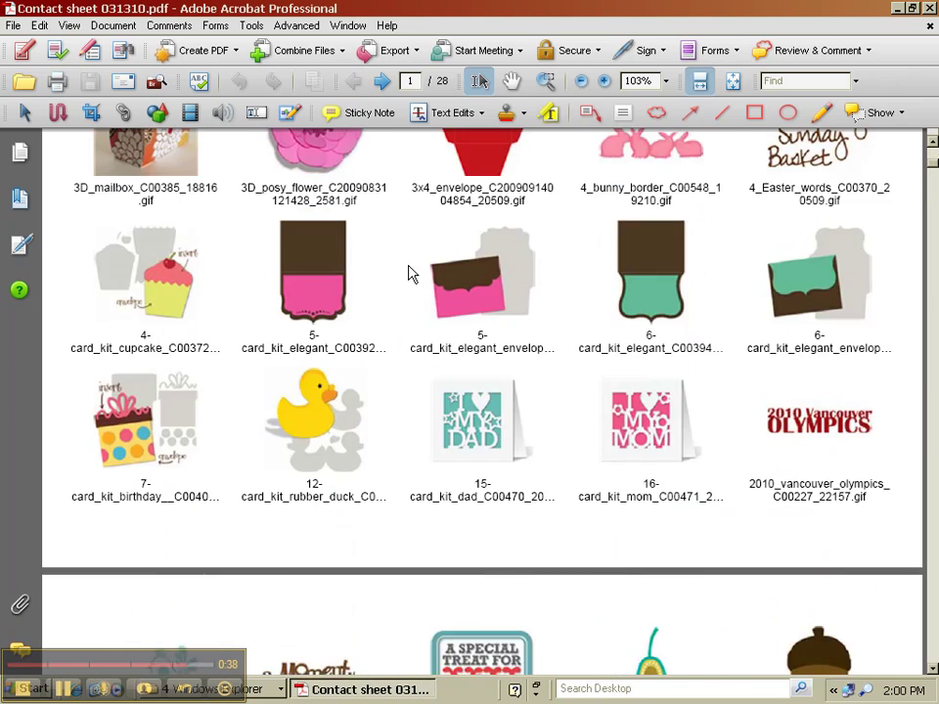
pyautogui.scroll(13, 411, 275)
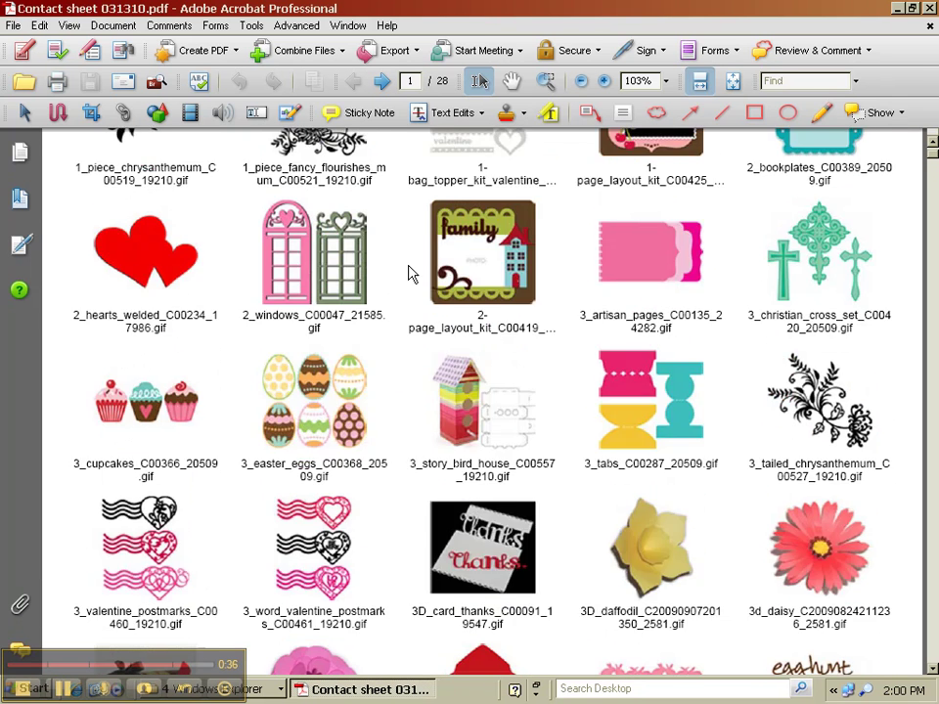